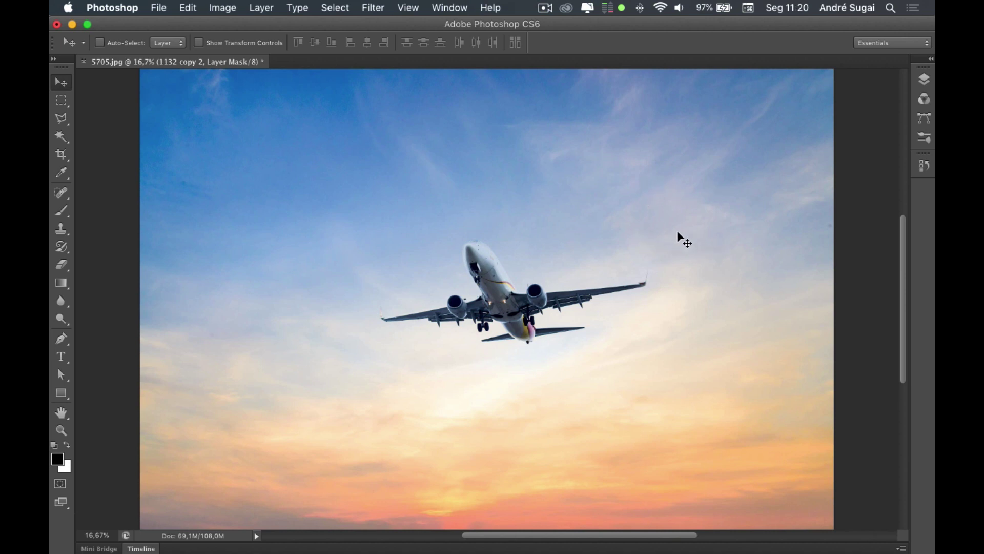
# Drag the Layers panel taller, then collapse and reopen it
pyautogui.click(924, 80)
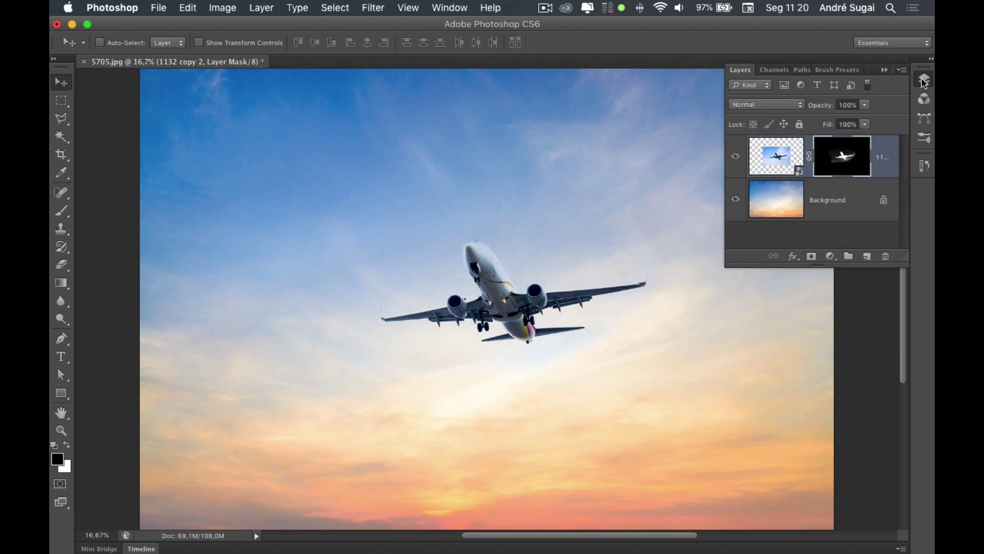
pyautogui.moveTo(905, 253); pyautogui.dragTo(906, 322)
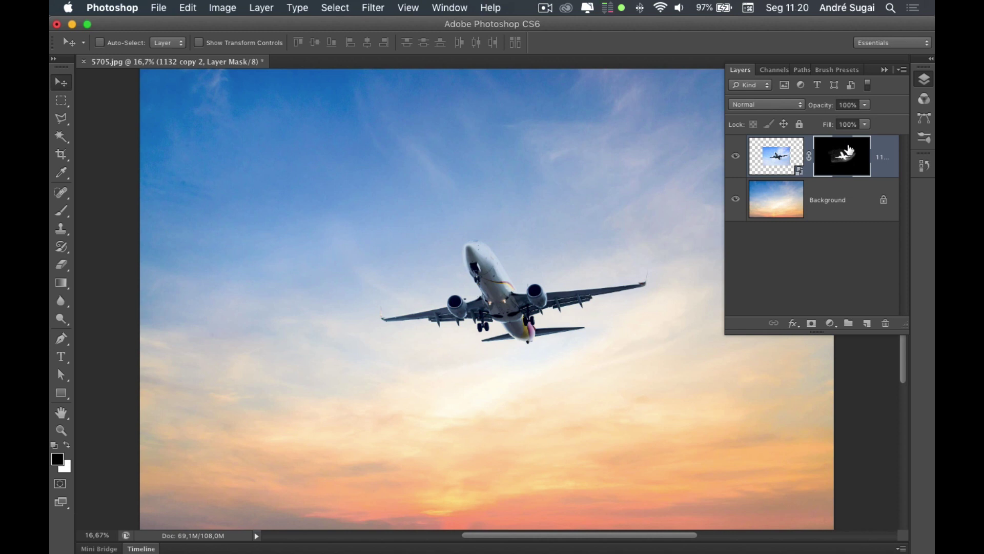
pyautogui.click(884, 72)
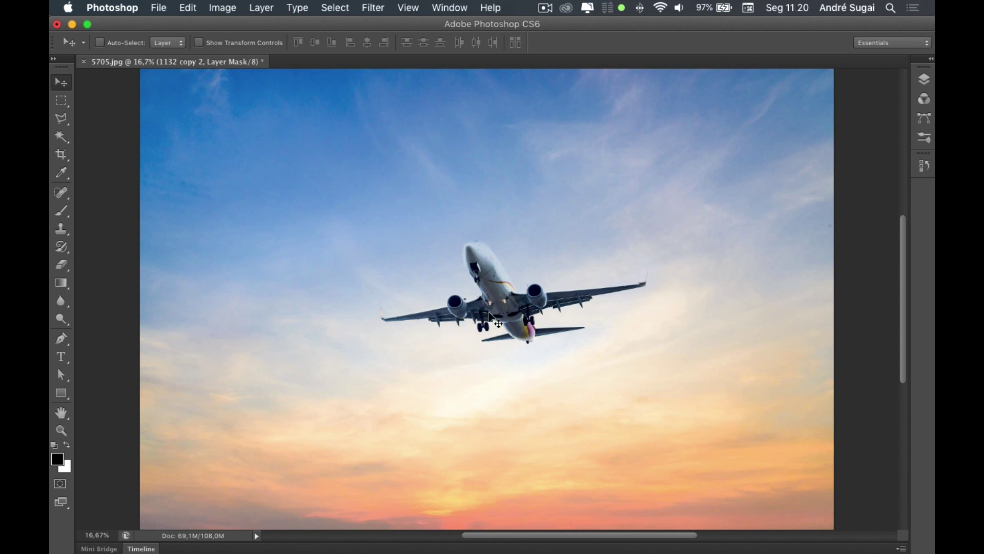
pyautogui.click(923, 80)
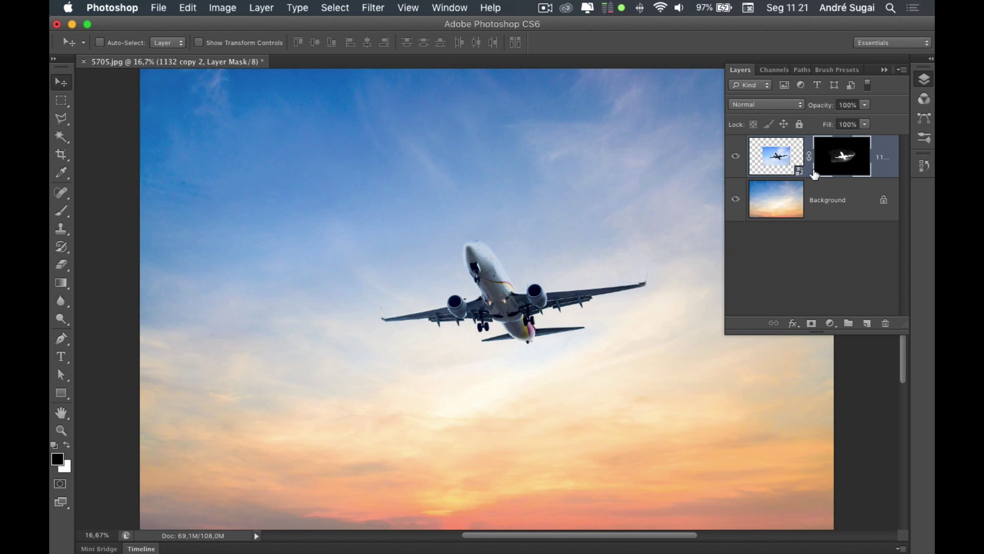
# Disable and re-enable the airplane layer mask to compare the full photo
pyautogui.rightClick(845, 156)
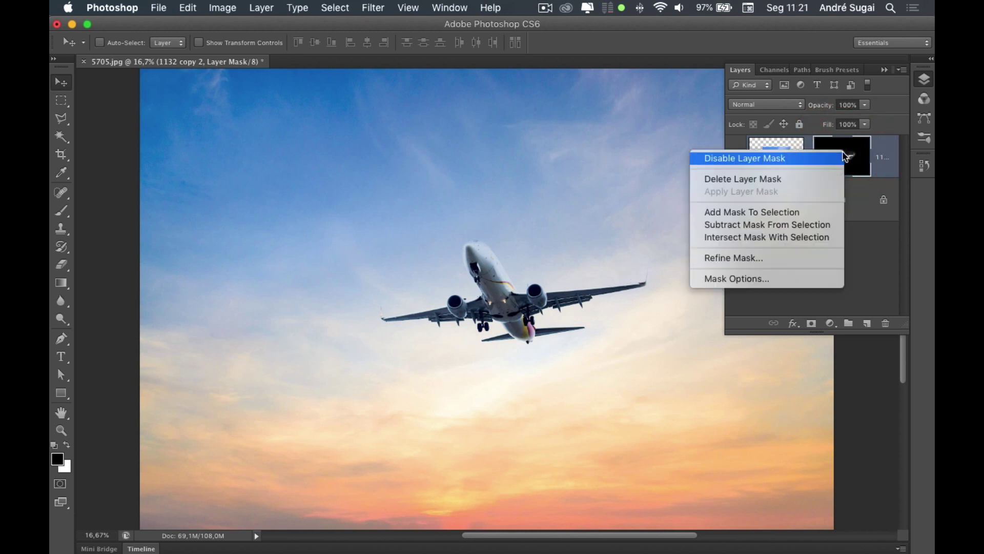
pyautogui.click(832, 152)
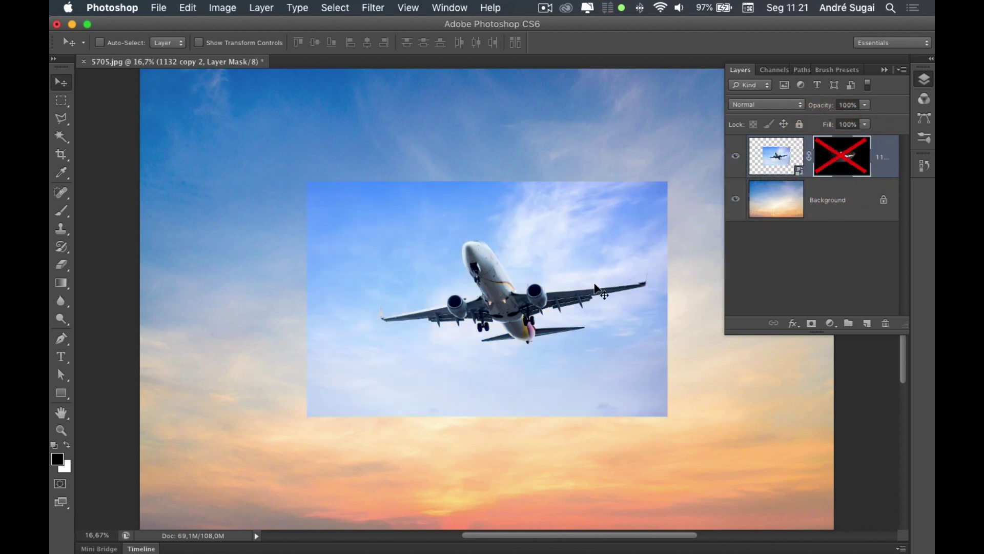
pyautogui.rightClick(842, 157)
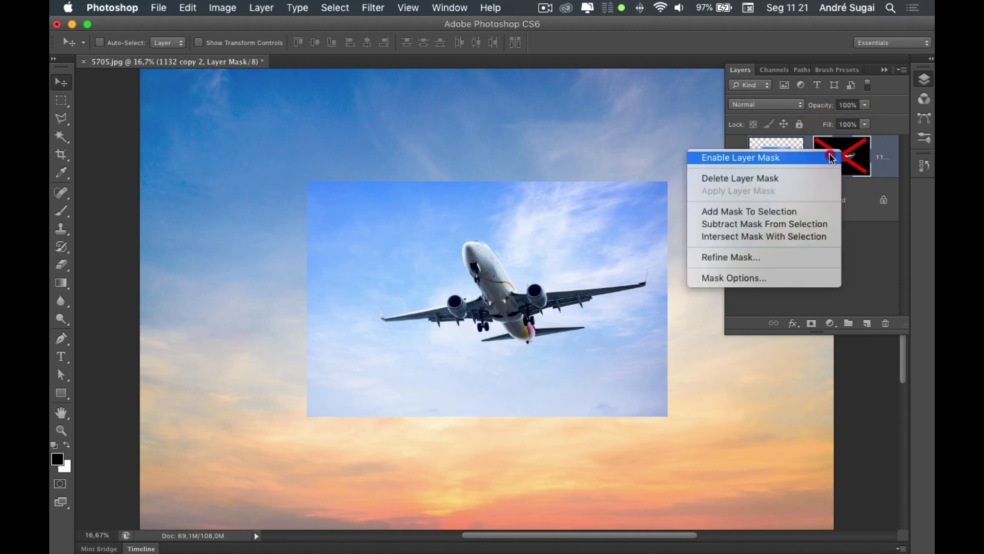
pyautogui.click(826, 155)
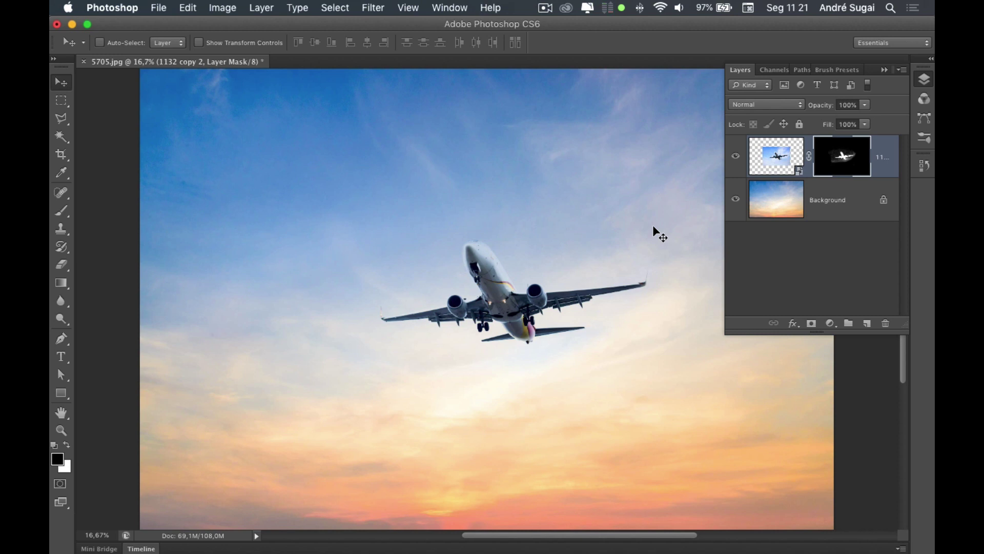
# Disable the airplane layer mask again and show the Channels list
pyautogui.rightClick(841, 158)
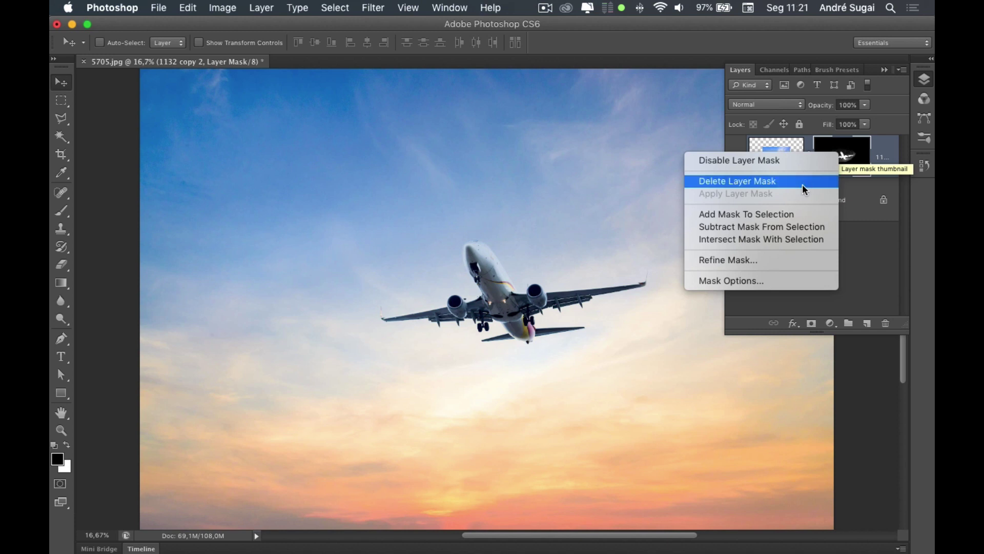
pyautogui.click(852, 156)
pyautogui.rightClick(858, 151)
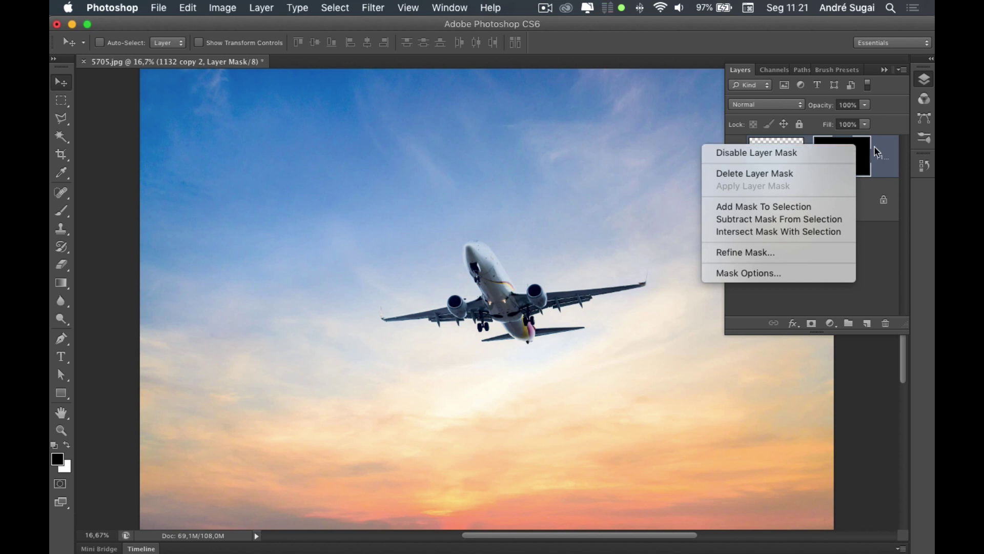
pyautogui.click(874, 146)
pyautogui.rightClick(838, 154)
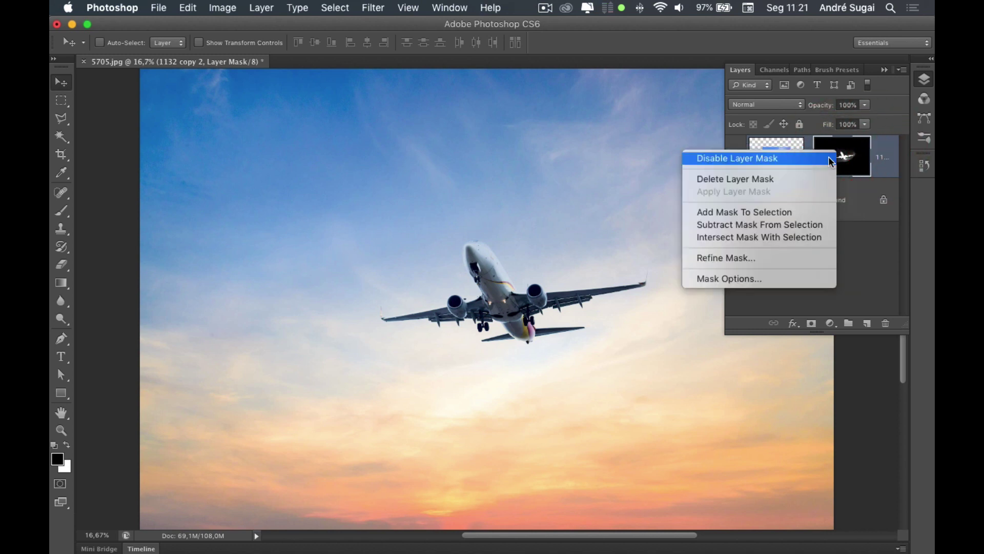
pyautogui.click(832, 157)
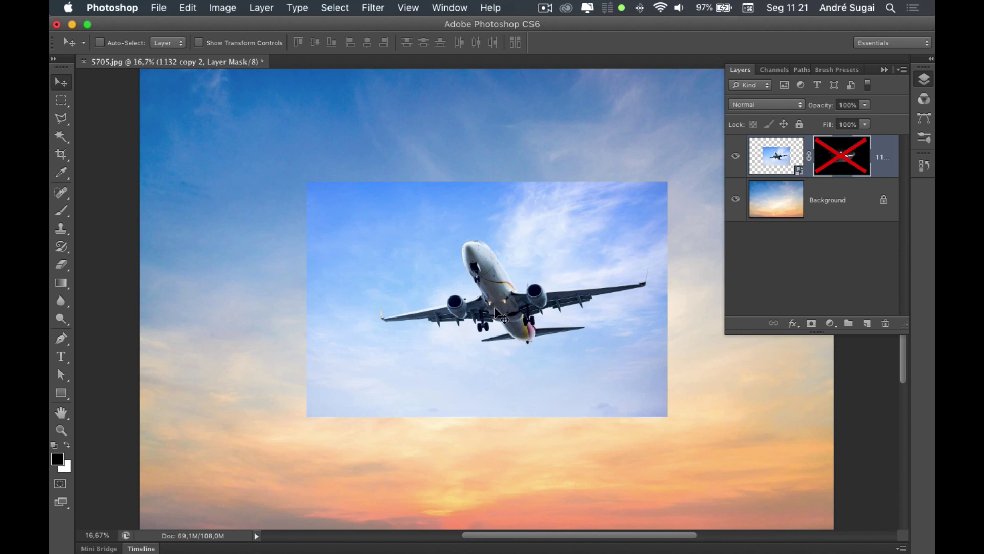
pyautogui.click(764, 72)
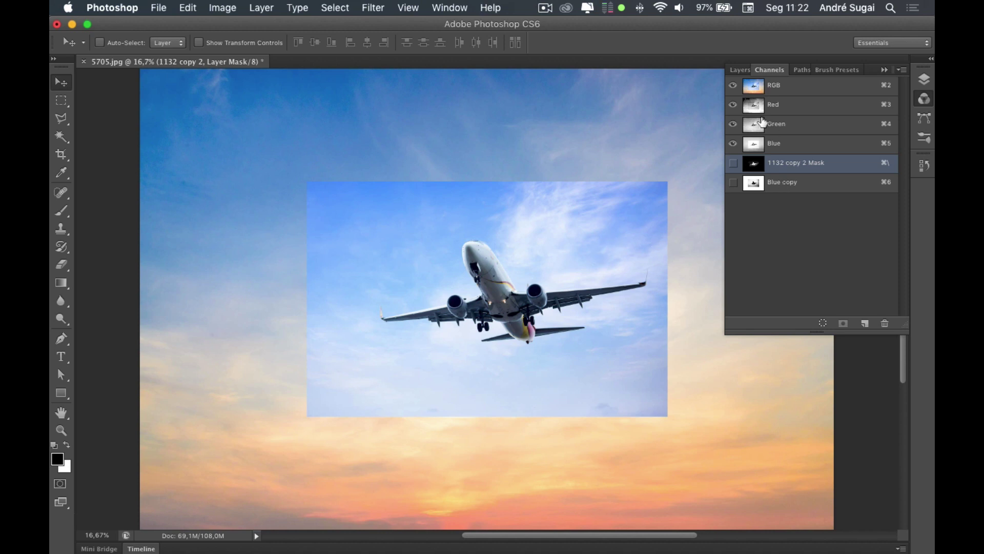
# Return to the Layers list and re-enable the airplane layer mask
pyautogui.click(739, 69)
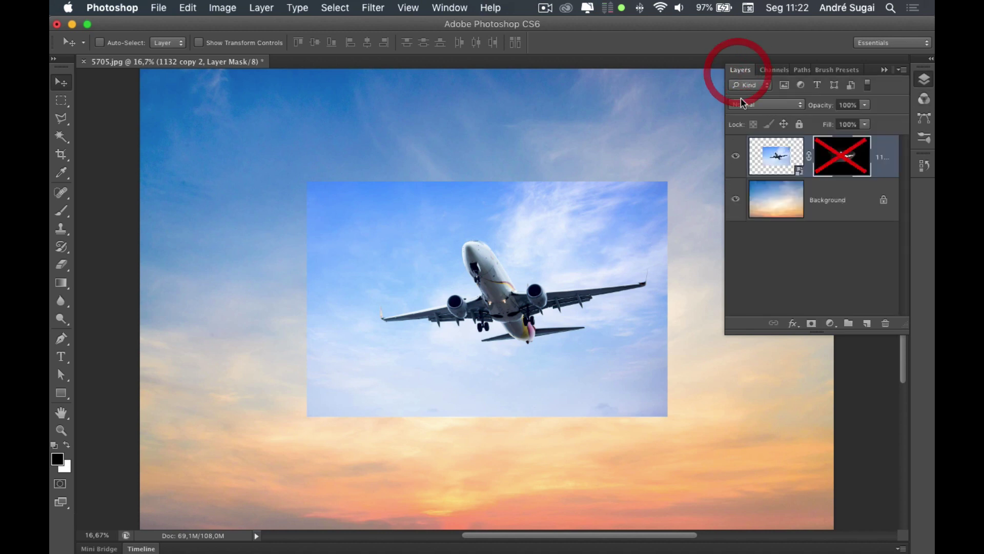
pyautogui.rightClick(834, 152)
pyautogui.click(818, 152)
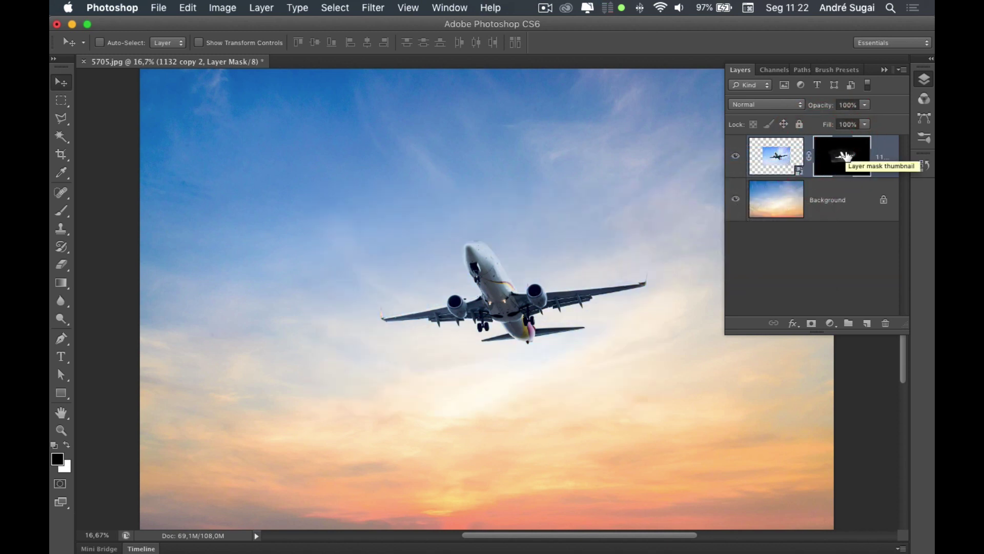
# Alt-click the mask thumbnail to toggle the black-and-white mask view, ending on the composite
pyautogui.press('alt')
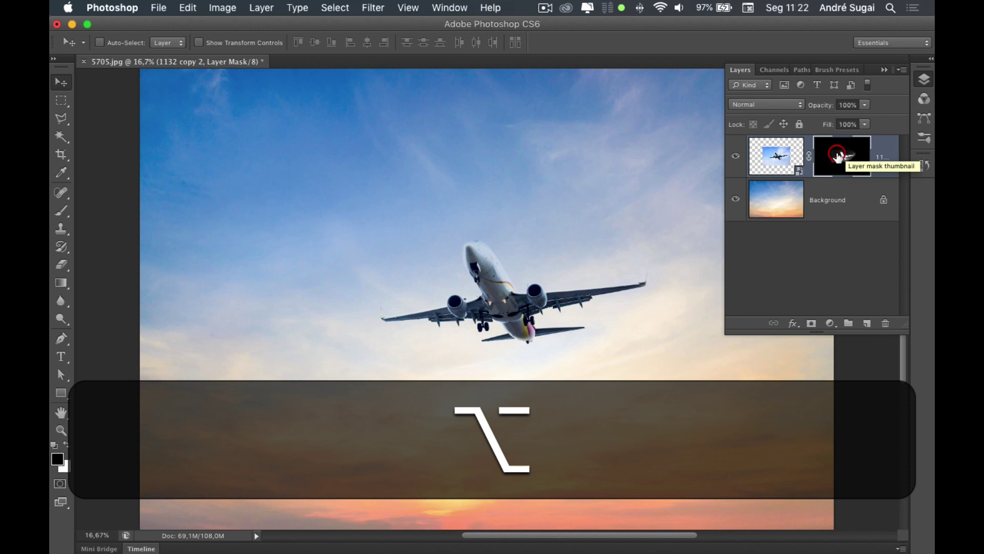
pyautogui.keyDown('alt'); pyautogui.click(838, 157); pyautogui.keyUp('alt')
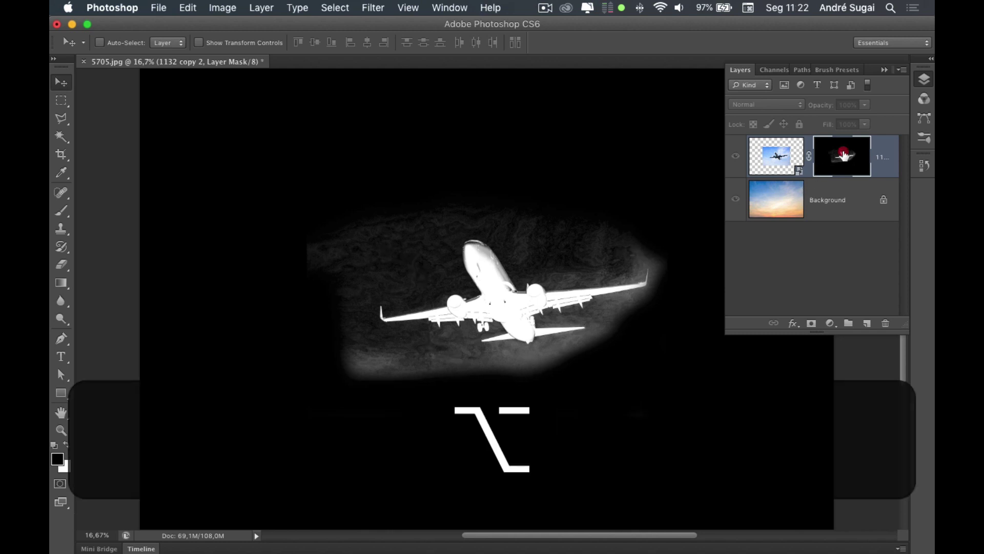
pyautogui.keyDown('alt'); pyautogui.click(827, 163); pyautogui.keyUp('alt')
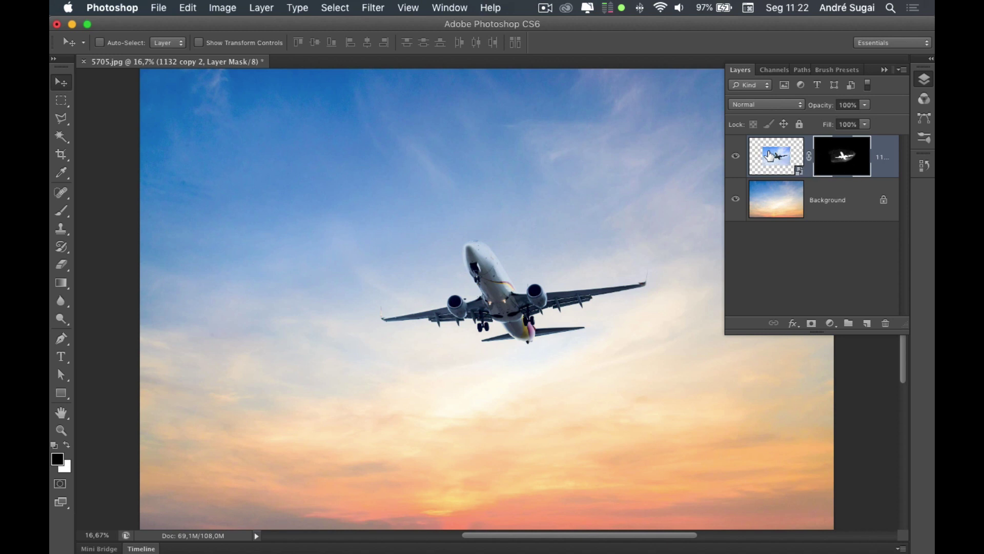
pyautogui.keyDown('alt'); pyautogui.click(835, 157); pyautogui.keyUp('alt')
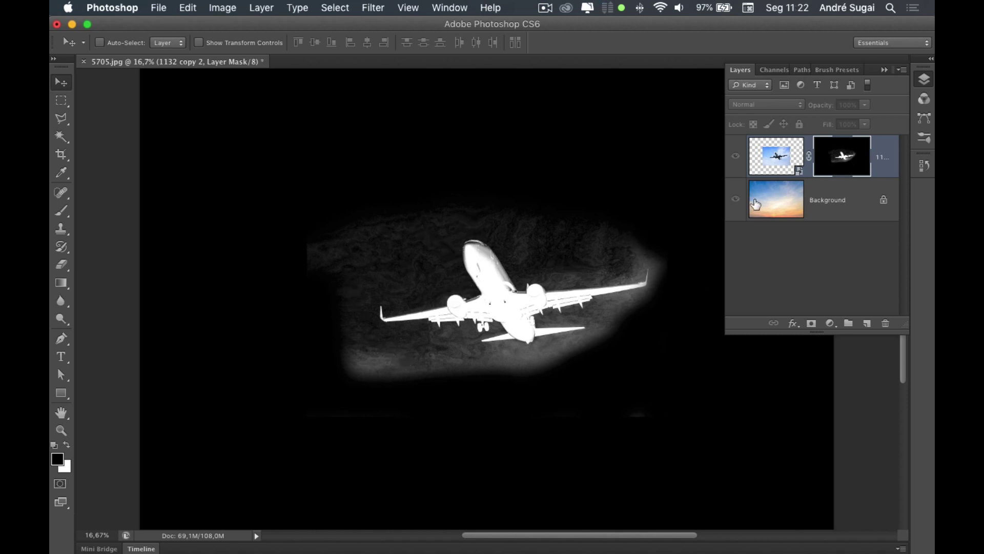
pyautogui.keyDown('alt'); pyautogui.click(842, 157); pyautogui.keyUp('alt')
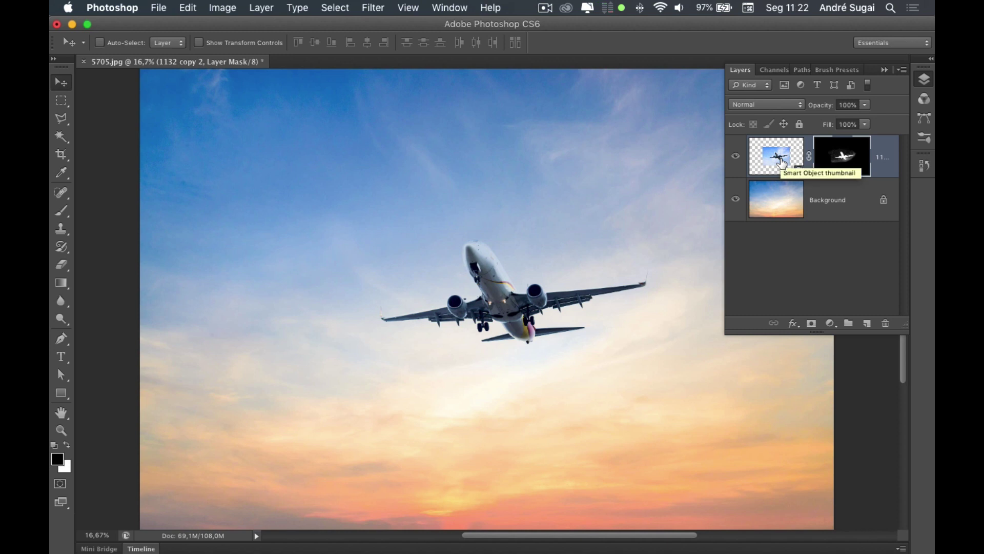
# Apply an 18 px black outside Stroke to the airplane layer and retarget its mask
pyautogui.click(782, 163)
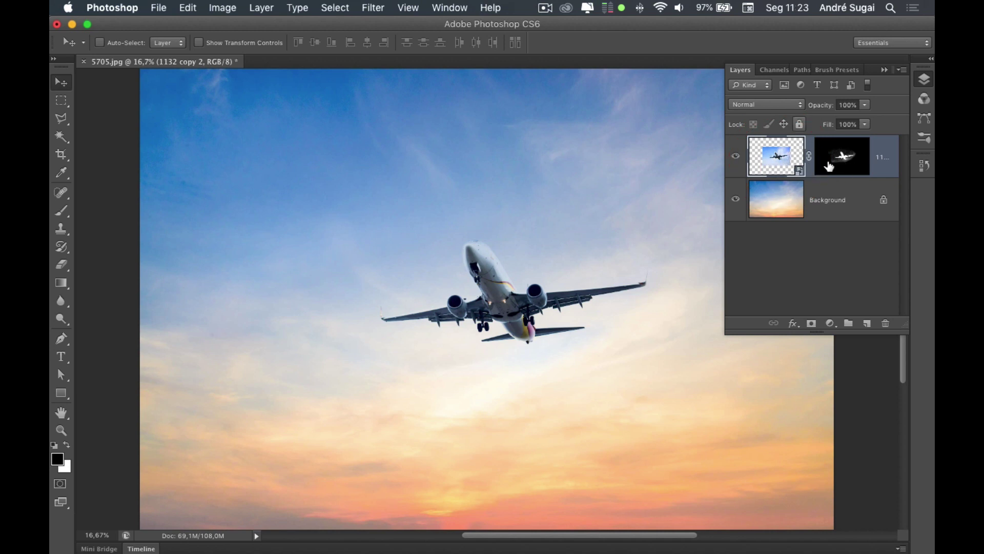
pyautogui.click(794, 324)
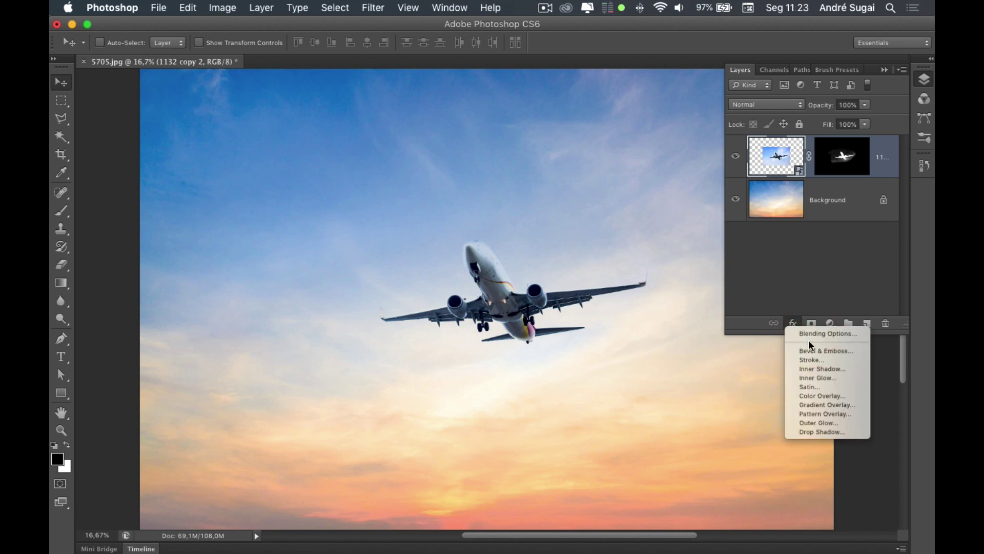
pyautogui.click(810, 361)
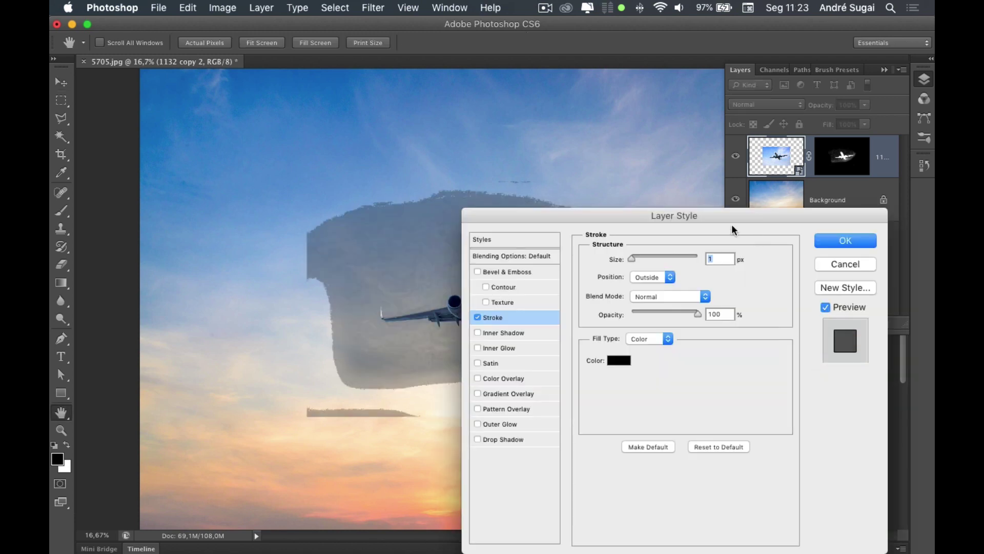
pyautogui.moveTo(673, 216)
pyautogui.mouseDown()
pyautogui.moveTo(754, 366)
pyautogui.moveTo(641, 380)
pyautogui.mouseUp()
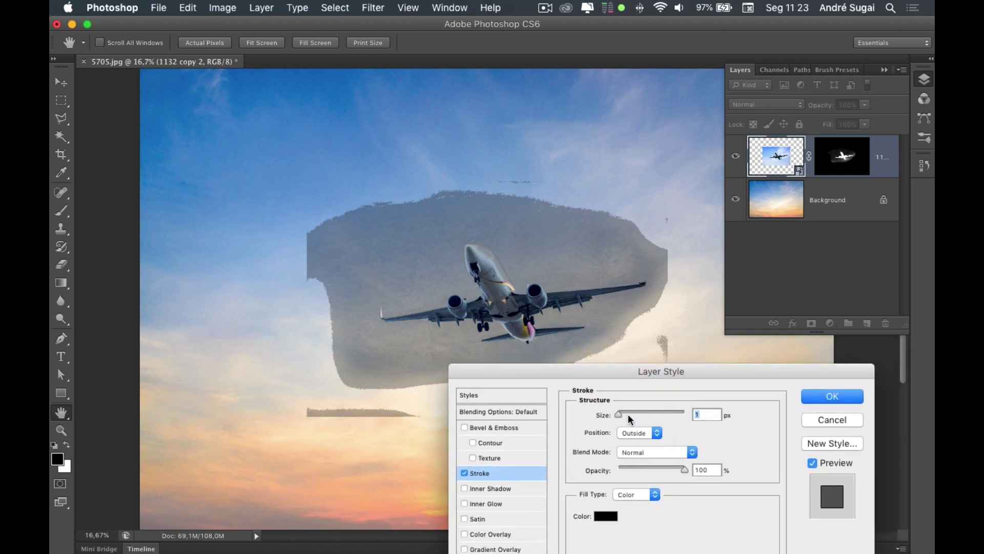
pyautogui.moveTo(629, 415); pyautogui.dragTo(625, 416)
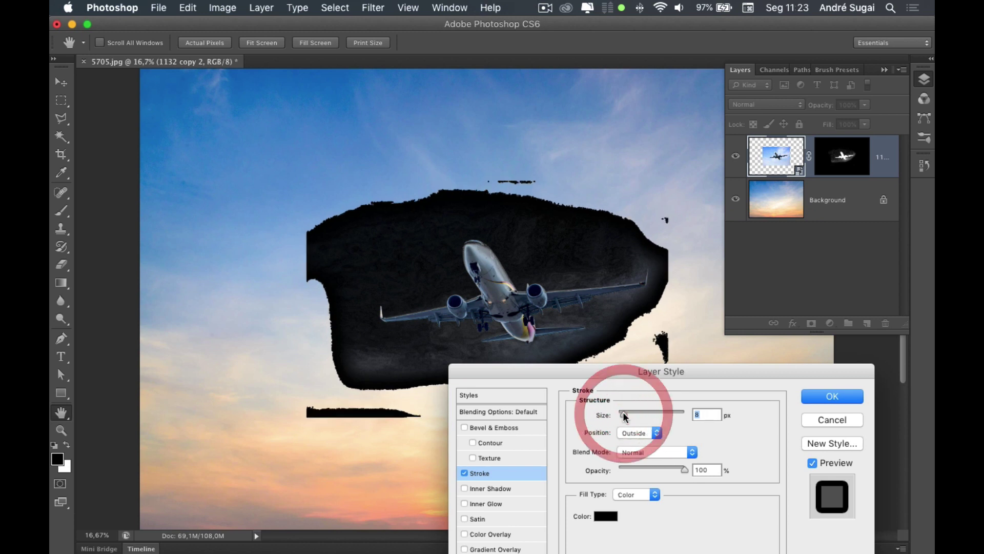
pyautogui.click(826, 401)
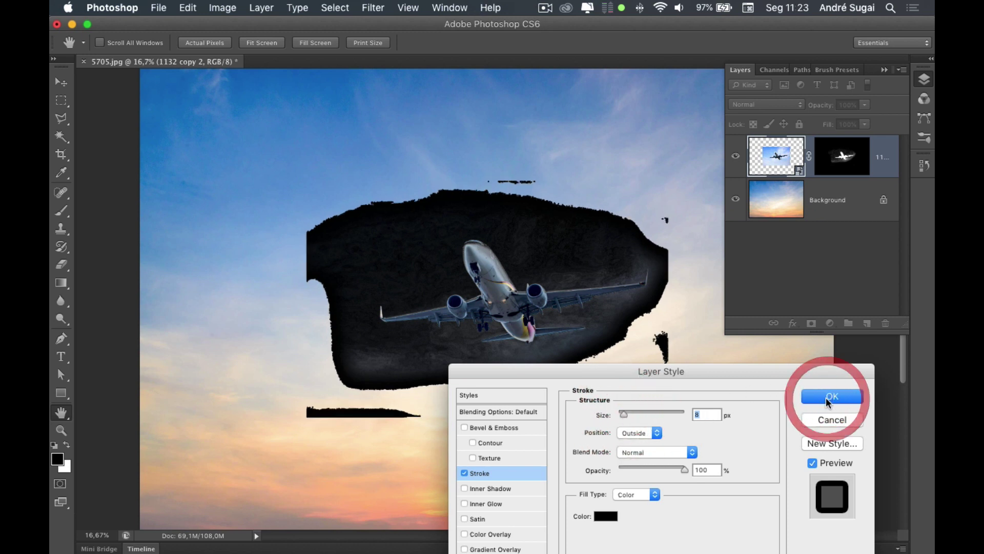
pyautogui.click(852, 398)
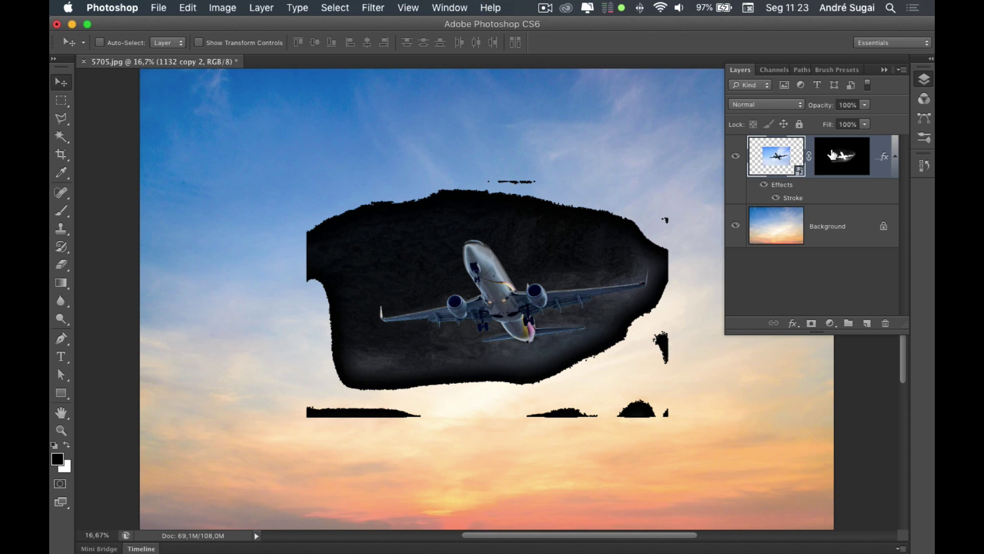
pyautogui.click(842, 161)
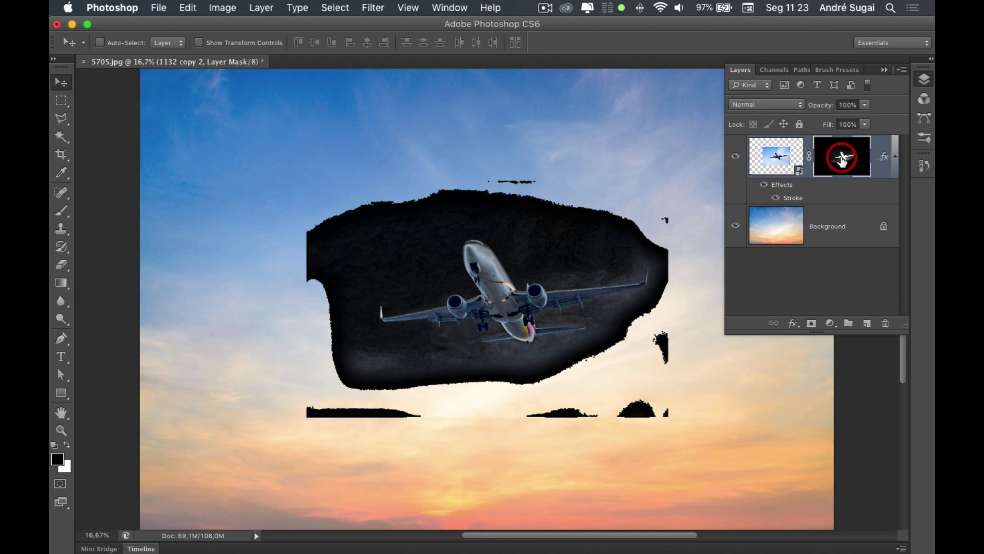
# Brush out the stray specks and dark bottom patches on the airplane mask
pyautogui.click(61, 213)
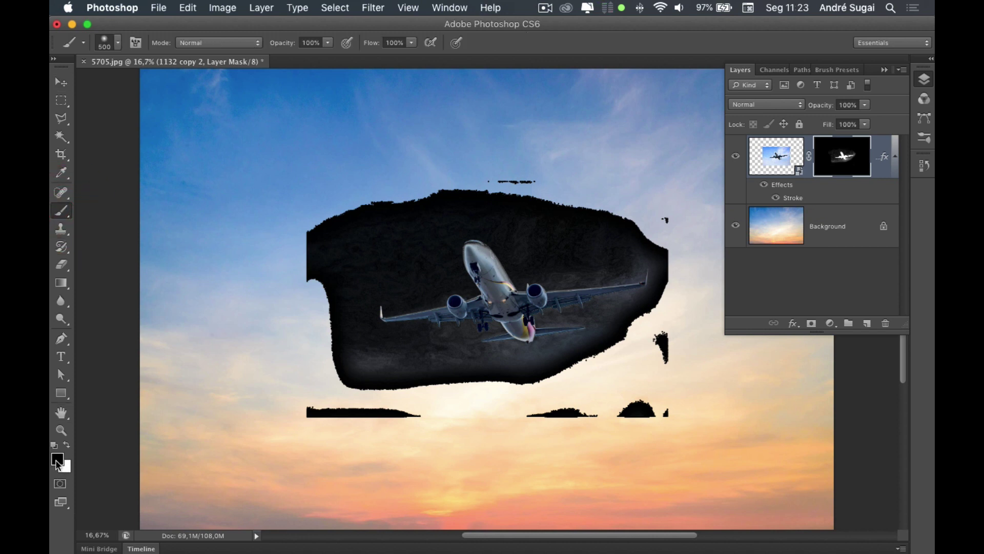
pyautogui.click(501, 165)
pyautogui.moveTo(509, 172); pyautogui.dragTo(527, 165)
pyautogui.press('[')
pyautogui.press('[')
pyautogui.moveTo(653, 214); pyautogui.dragTo(663, 227)
pyautogui.moveTo(667, 358)
pyautogui.mouseDown()
pyautogui.moveTo(659, 364)
pyautogui.moveTo(653, 347)
pyautogui.mouseUp()
pyautogui.moveTo(665, 408); pyautogui.dragTo(507, 410)
pyautogui.click(647, 410)
# Clear the lower strip and reshape the mask's left and upper-left edges
pyautogui.moveTo(416, 412); pyautogui.dragTo(330, 406)
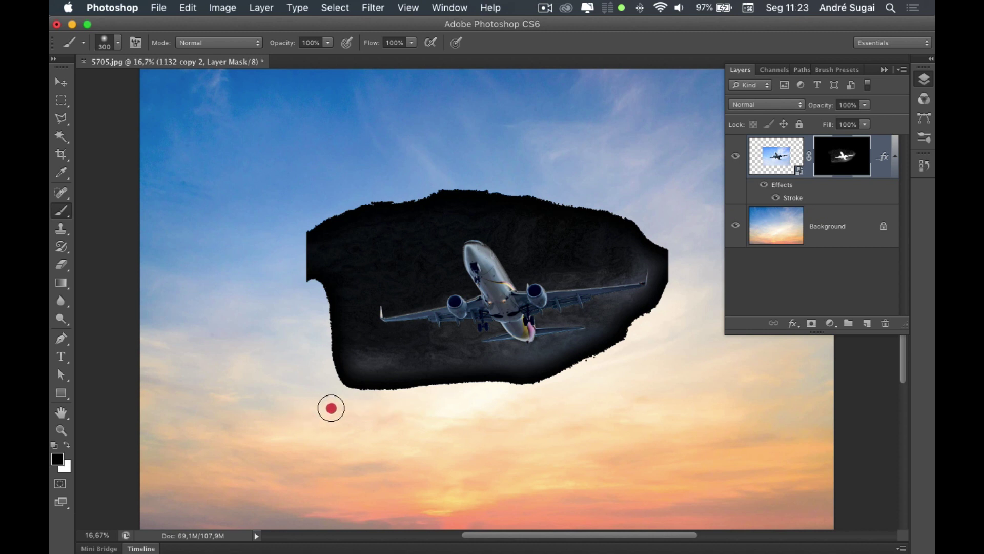
pyautogui.moveTo(313, 300)
pyautogui.mouseDown()
pyautogui.moveTo(333, 205)
pyautogui.moveTo(316, 233)
pyautogui.moveTo(334, 248)
pyautogui.moveTo(363, 229)
pyautogui.moveTo(517, 193)
pyautogui.moveTo(450, 194)
pyautogui.moveTo(637, 228)
pyautogui.moveTo(685, 266)
pyautogui.moveTo(670, 303)
pyautogui.moveTo(576, 374)
pyautogui.moveTo(345, 369)
pyautogui.moveTo(375, 375)
pyautogui.moveTo(327, 340)
pyautogui.moveTo(348, 332)
pyautogui.moveTo(345, 345)
pyautogui.moveTo(335, 305)
pyautogui.moveTo(354, 248)
pyautogui.moveTo(341, 268)
pyautogui.moveTo(420, 222)
pyautogui.moveTo(472, 213)
pyautogui.moveTo(575, 227)
pyautogui.moveTo(533, 222)
pyautogui.moveTo(531, 241)
pyautogui.moveTo(509, 215)
pyautogui.moveTo(527, 241)
pyautogui.moveTo(574, 251)
pyautogui.moveTo(618, 241)
pyautogui.moveTo(600, 257)
pyautogui.moveTo(631, 238)
pyautogui.moveTo(629, 247)
pyautogui.moveTo(668, 266)
pyautogui.mouseUp()
pyautogui.moveTo(527, 232)
pyautogui.mouseDown()
pyautogui.moveTo(491, 213)
pyautogui.moveTo(406, 272)
pyautogui.moveTo(388, 253)
pyautogui.moveTo(352, 279)
pyautogui.moveTo(343, 316)
pyautogui.moveTo(405, 363)
pyautogui.moveTo(398, 356)
pyautogui.moveTo(529, 366)
pyautogui.moveTo(615, 355)
pyautogui.moveTo(610, 335)
pyautogui.moveTo(654, 310)
pyautogui.mouseUp()
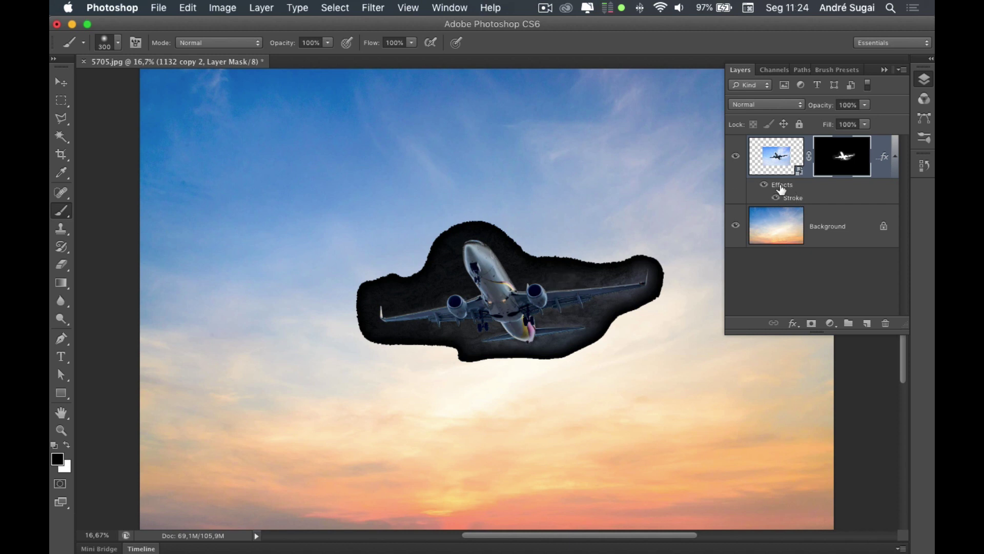
# Clear the airplane layer's style to remove the stroke effect
pyautogui.rightClick(784, 187)
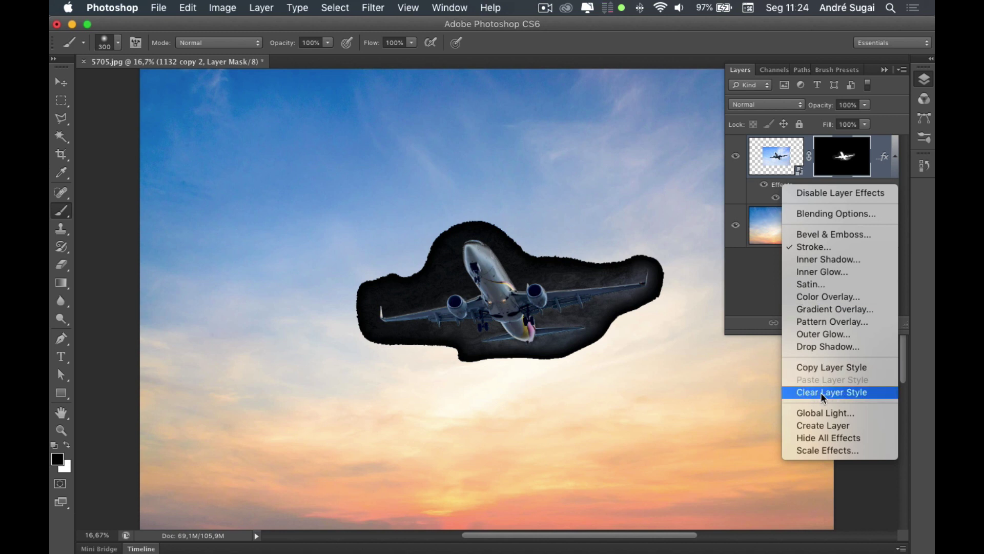
pyautogui.click(828, 393)
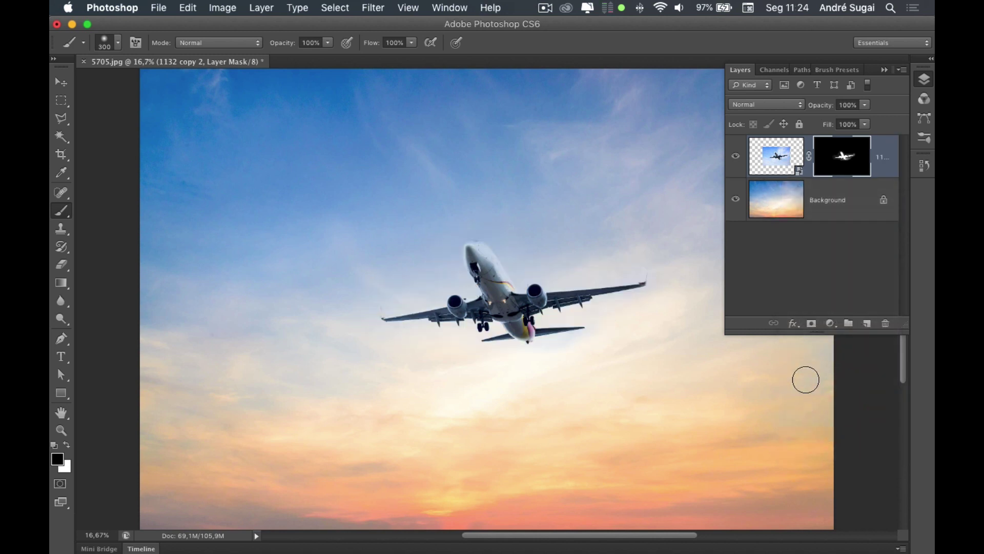